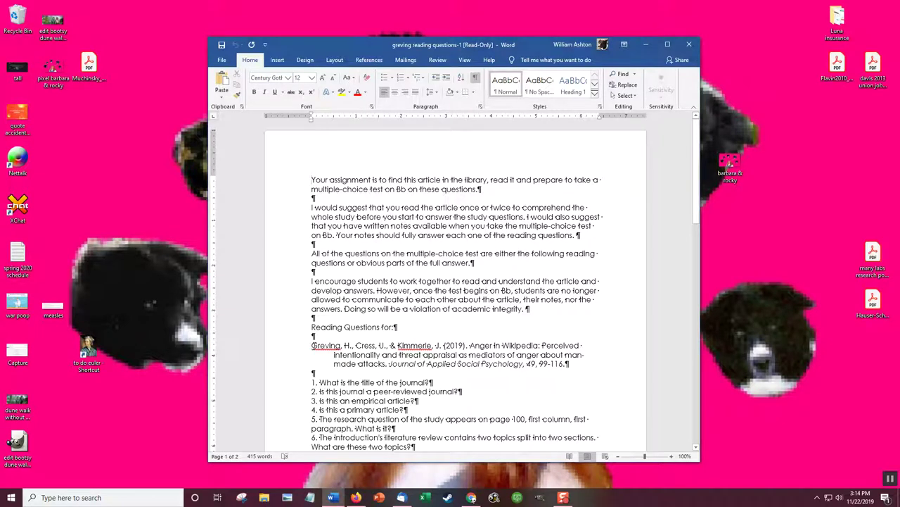
{"action": "left_click", "coordinate": [95, 498]}
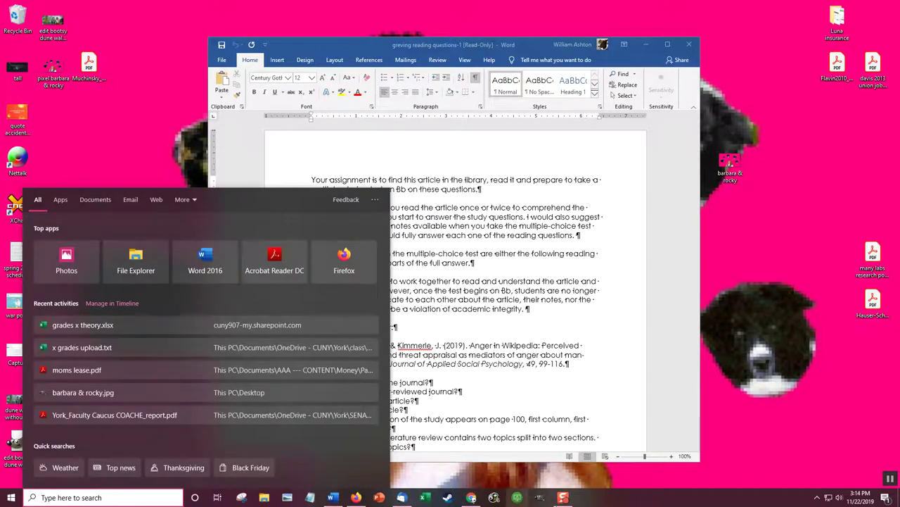
{"action": "left_click", "coordinate": [662, 499]}
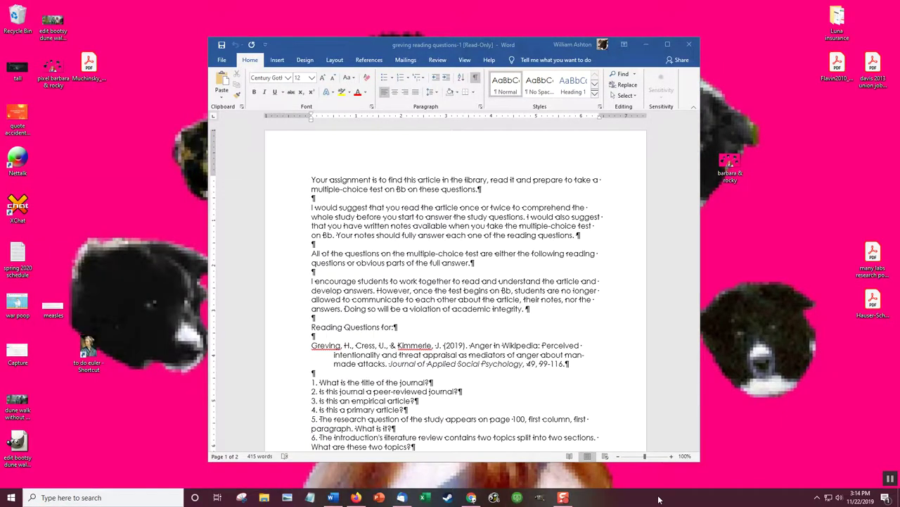
- Switch to Firefox and open the York College Library page through the college website's faculty and staff resources
{"action": "left_click", "coordinate": [356, 498]}
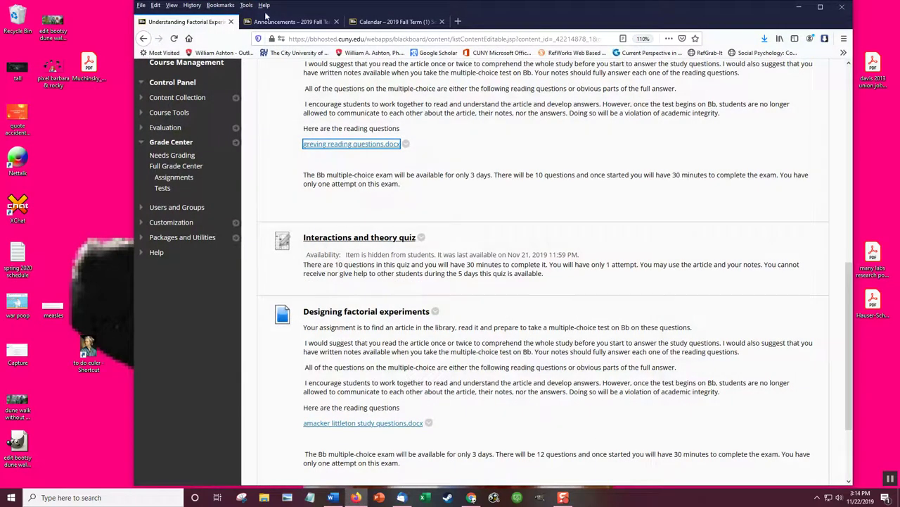
{"action": "left_click", "coordinate": [392, 21]}
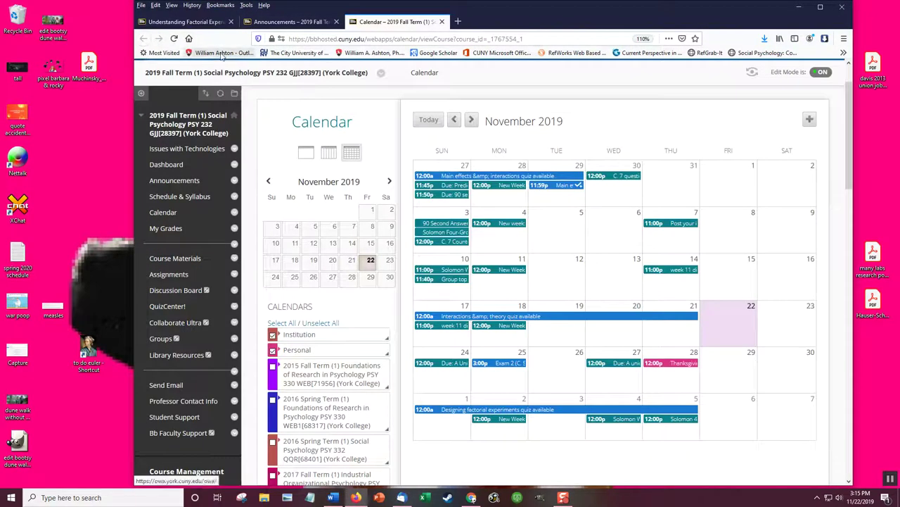
{"action": "left_click", "coordinate": [373, 53]}
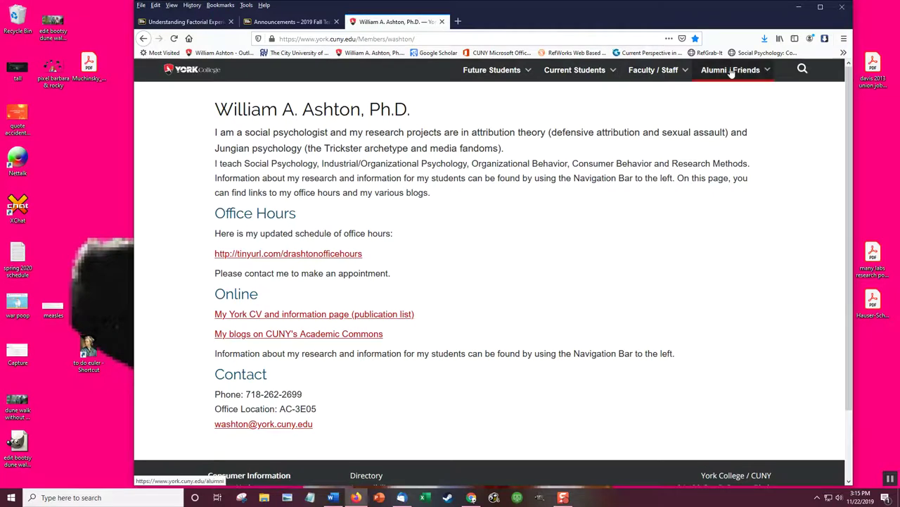
{"action": "left_click", "coordinate": [647, 71]}
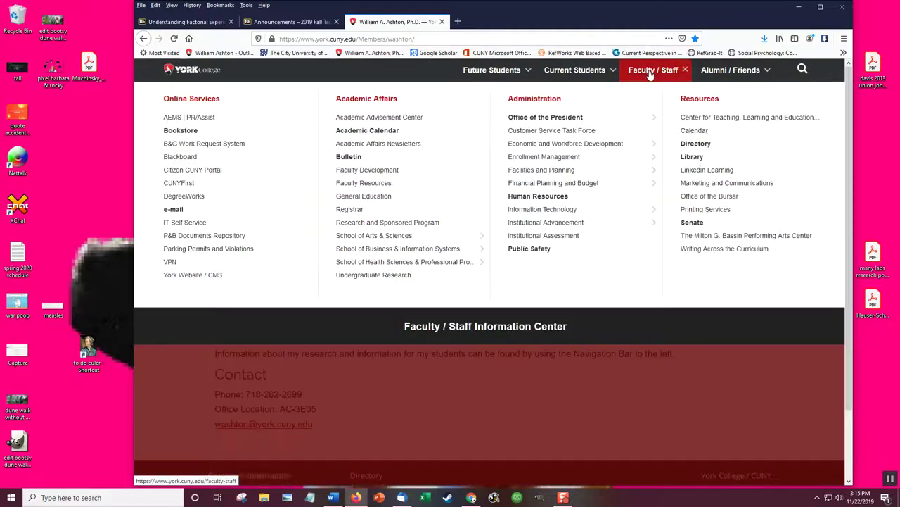
{"action": "left_click", "coordinate": [693, 158]}
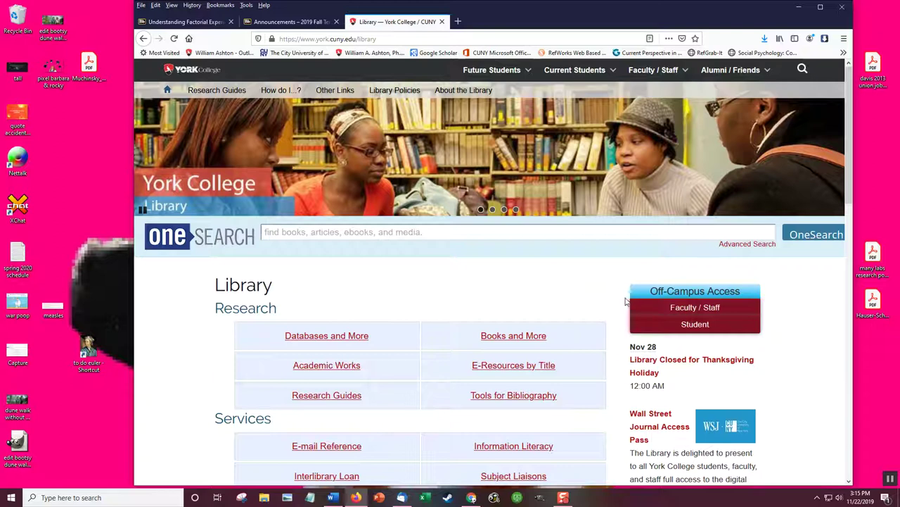
- Open the library's faculty/staff off-campus access page, check the vpn.york.cuny.edu connection in Pulse Secure, and return to the library page
{"action": "left_click", "coordinate": [702, 309]}
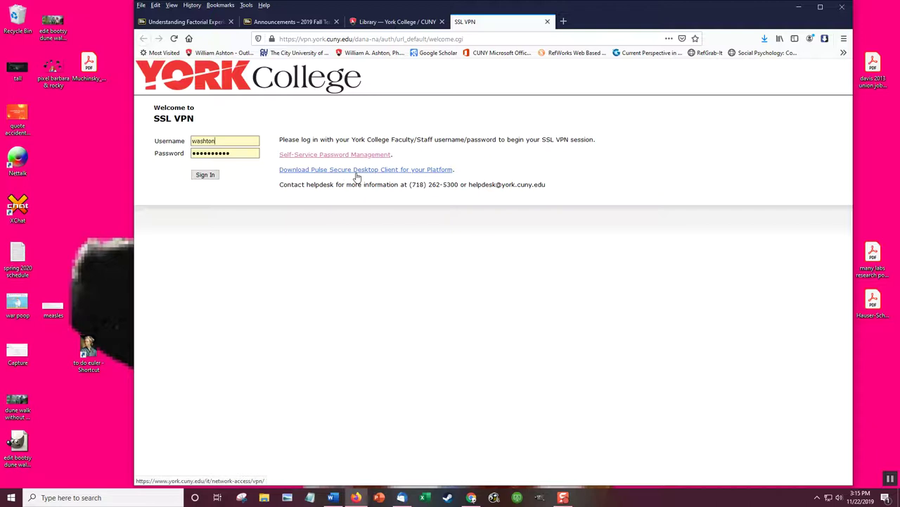
{"action": "left_click", "coordinate": [75, 498]}
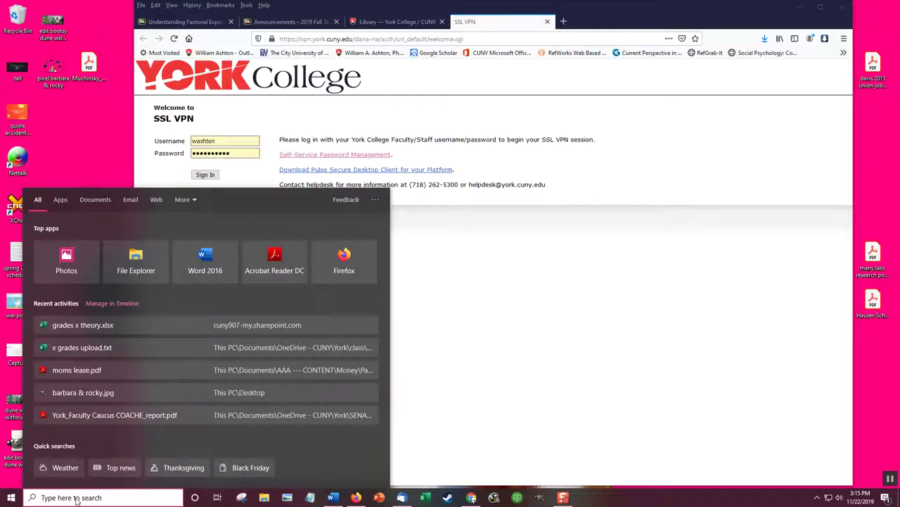
{"action": "type", "text": "pluse"}
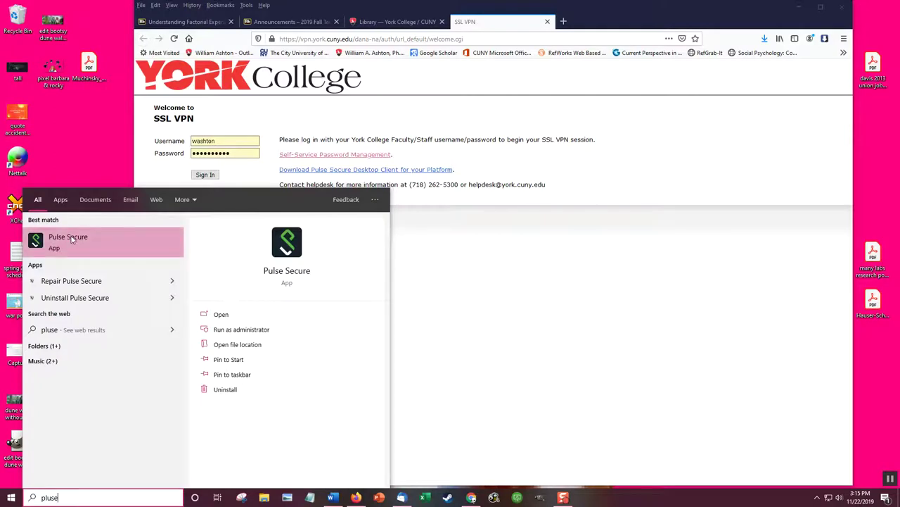
{"action": "left_click", "coordinate": [72, 239]}
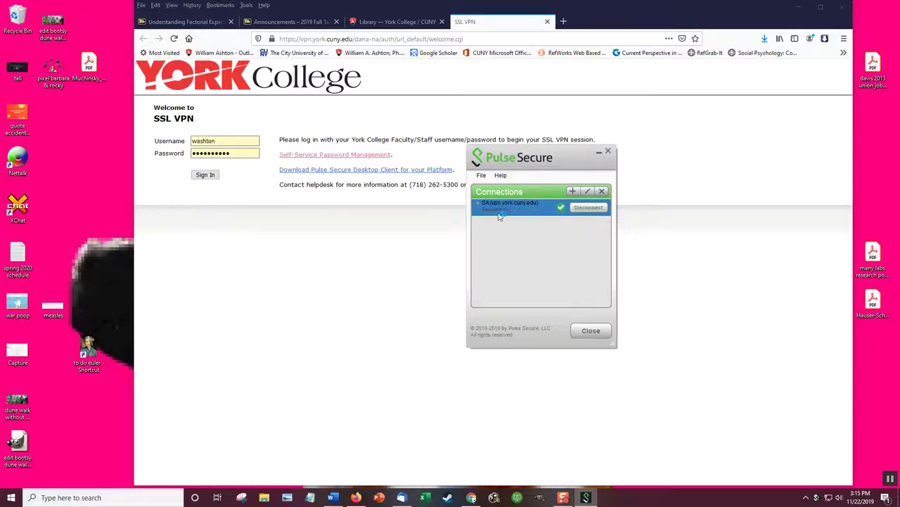
{"action": "left_click", "coordinate": [608, 151]}
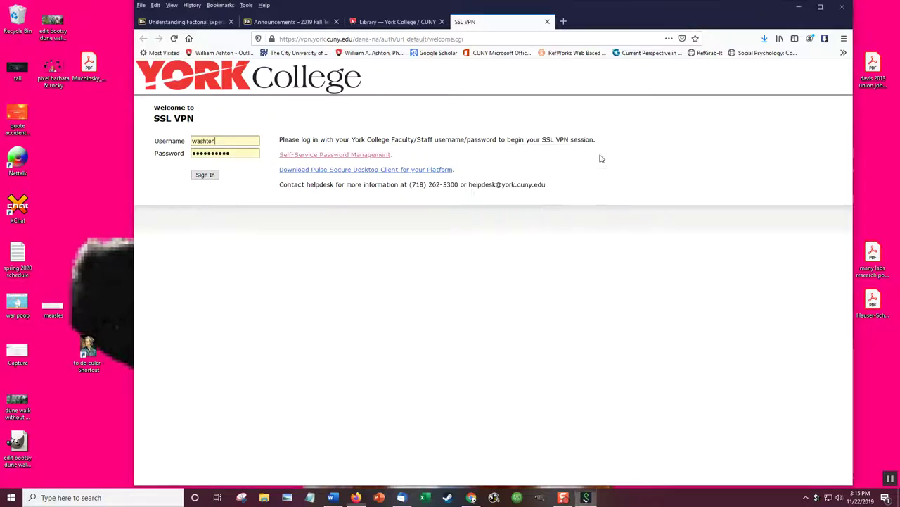
{"action": "left_click", "coordinate": [548, 24]}
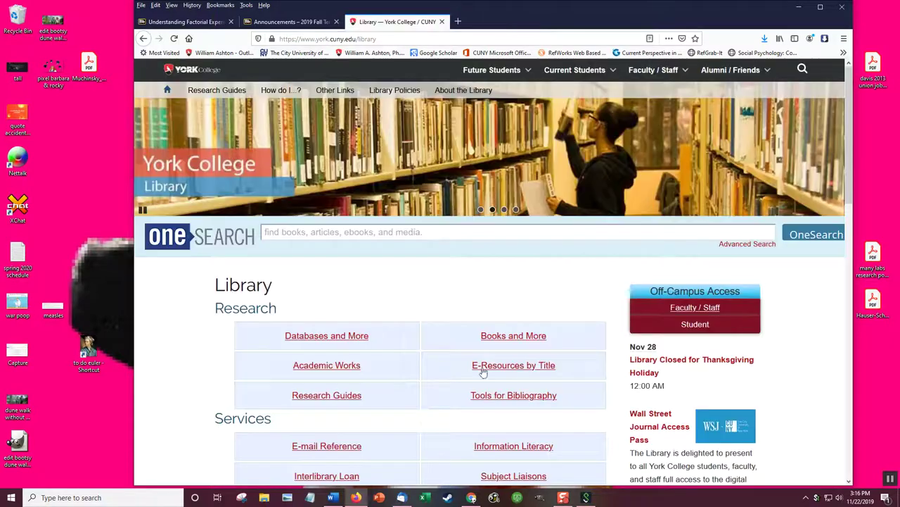
- Open the PsycINFO 1887-Current database from the P entries of the library's alphabetical database list
{"action": "left_click", "coordinate": [340, 337]}
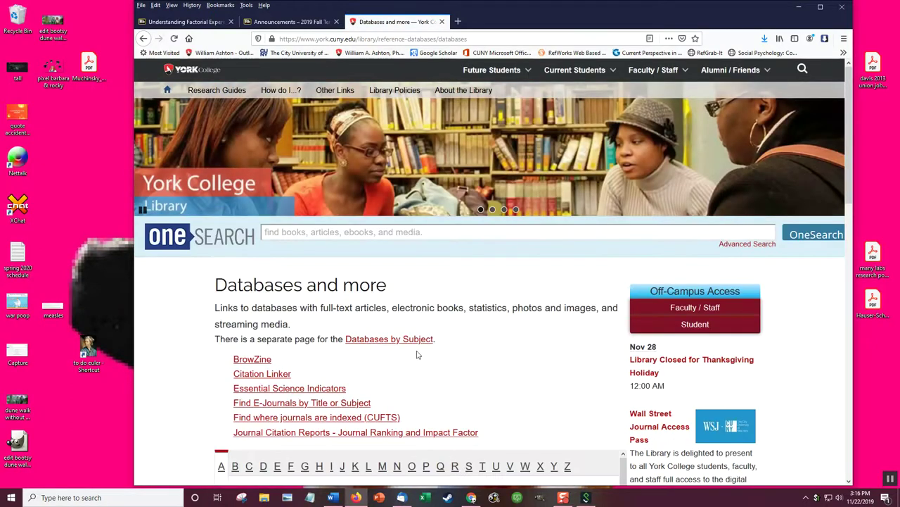
{"action": "scroll", "coordinate": [416, 354], "scroll_direction": "down", "scroll_amount": 3}
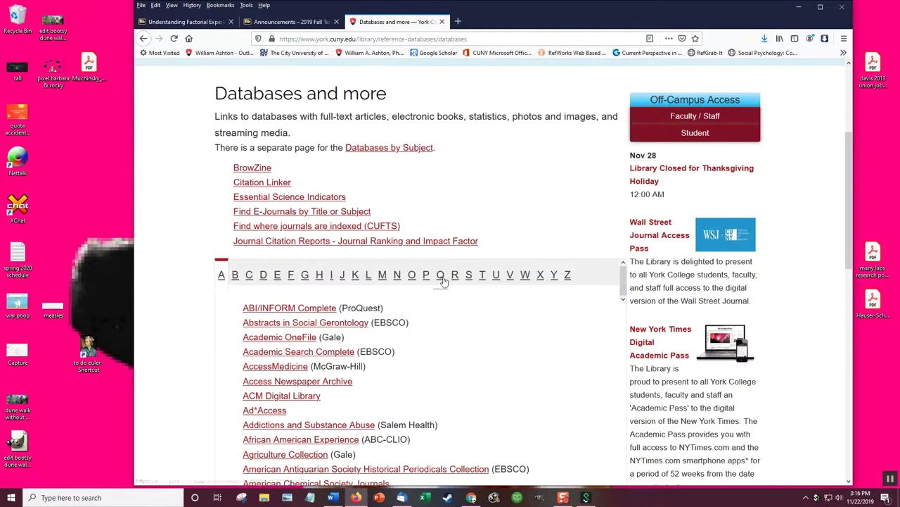
{"action": "left_click", "coordinate": [412, 275]}
{"action": "left_click", "coordinate": [426, 274]}
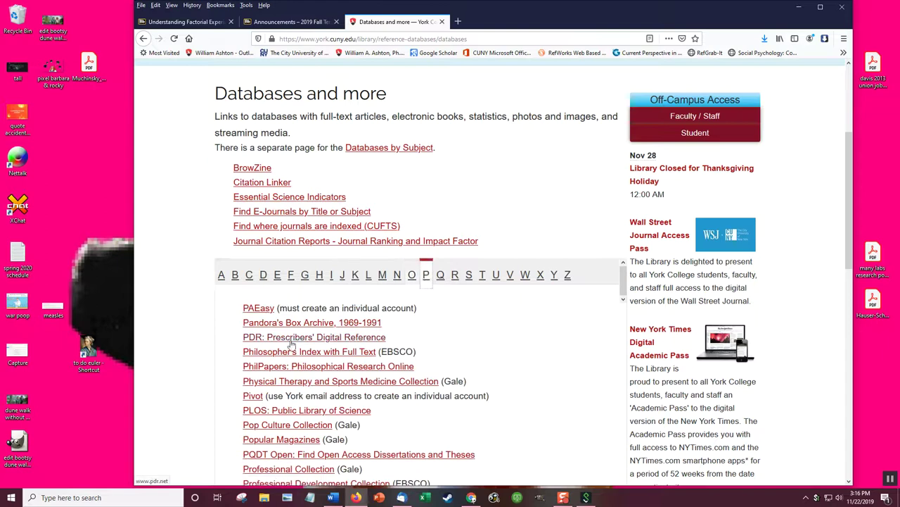
{"action": "scroll", "coordinate": [292, 343], "scroll_direction": "down", "scroll_amount": 3}
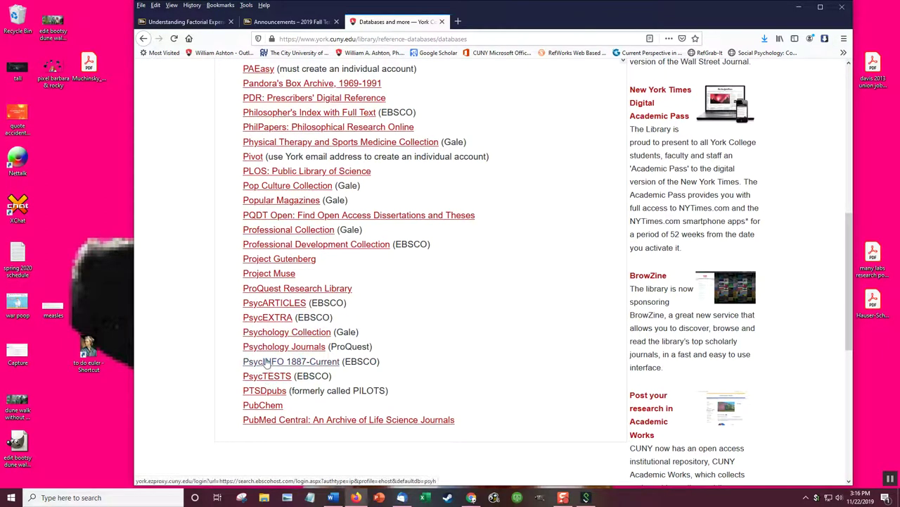
{"action": "left_click", "coordinate": [266, 365]}
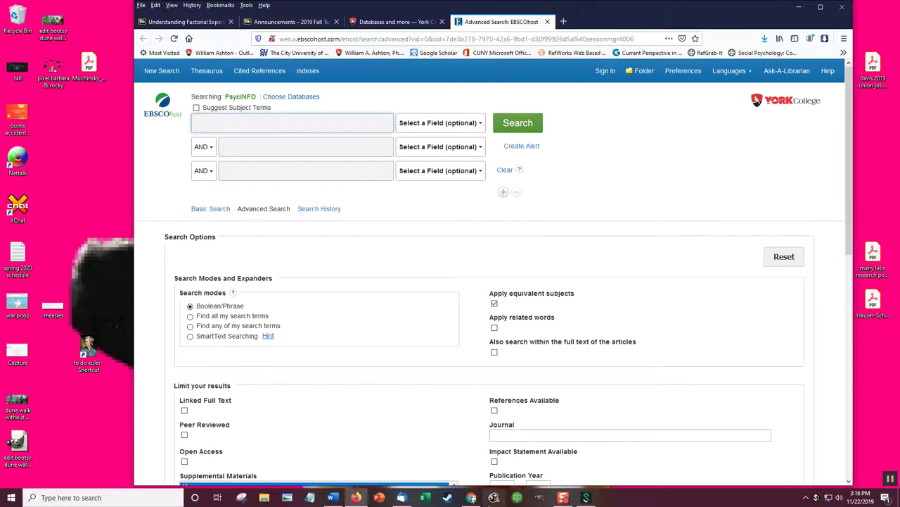
- Copy the Anger in Wikipedia article title from the Word reading questions and search PsycINFO for it
{"action": "left_click", "coordinate": [334, 498]}
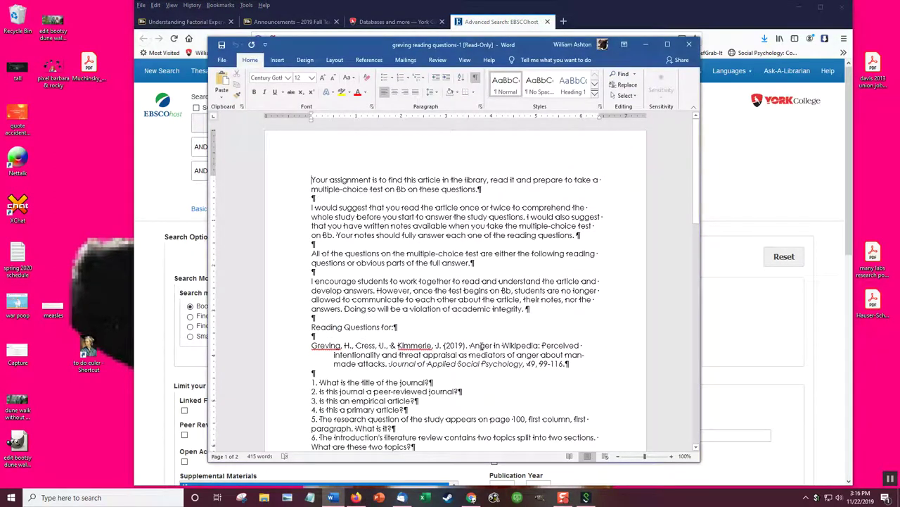
{"action": "left_click_drag", "start_coordinate": [469, 345], "coordinate": [387, 364]}
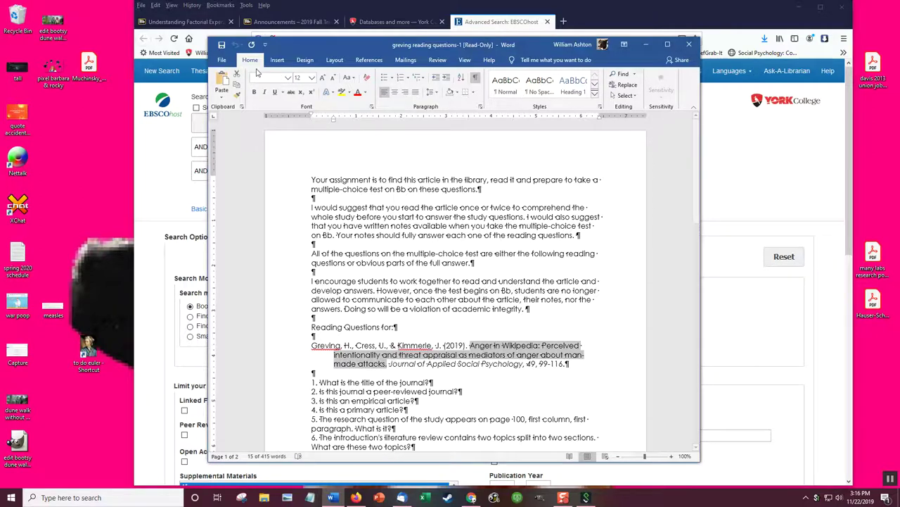
{"action": "key", "text": "alt+Tab"}
{"action": "key", "text": "ctrl+v"}
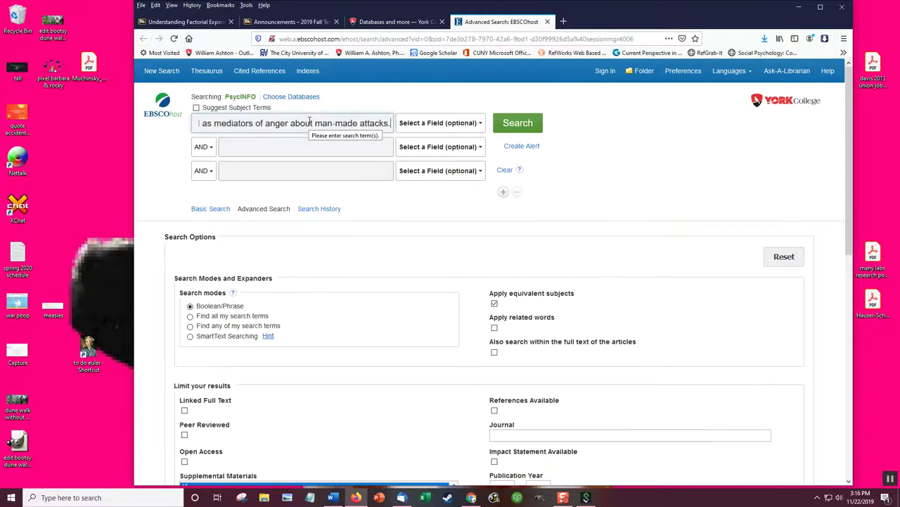
{"action": "left_click", "coordinate": [531, 123]}
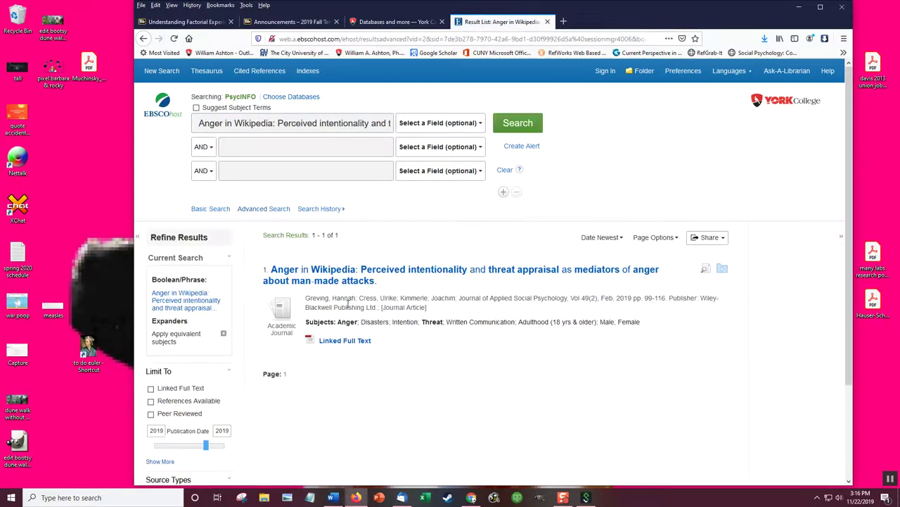
- Try to open the article's linked full text from the search results, reload the page, and return to the result list
{"action": "left_click", "coordinate": [344, 341]}
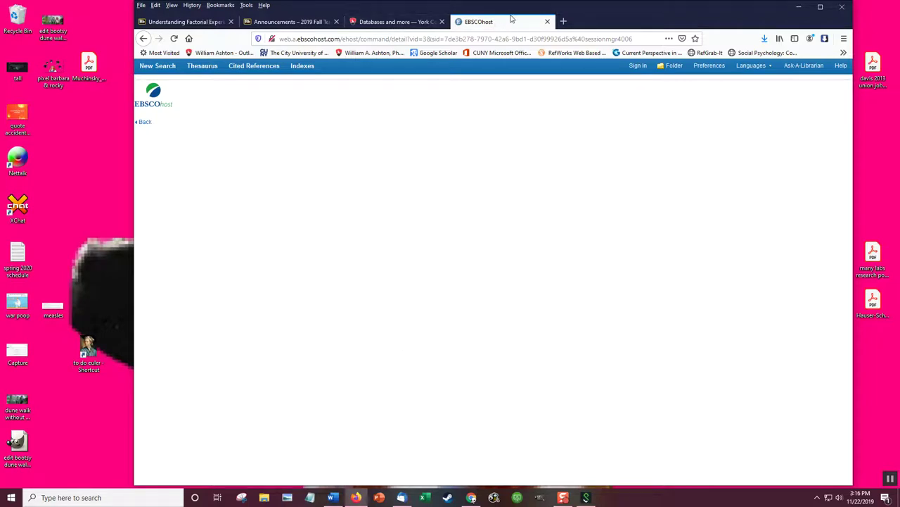
{"action": "left_click", "coordinate": [174, 40]}
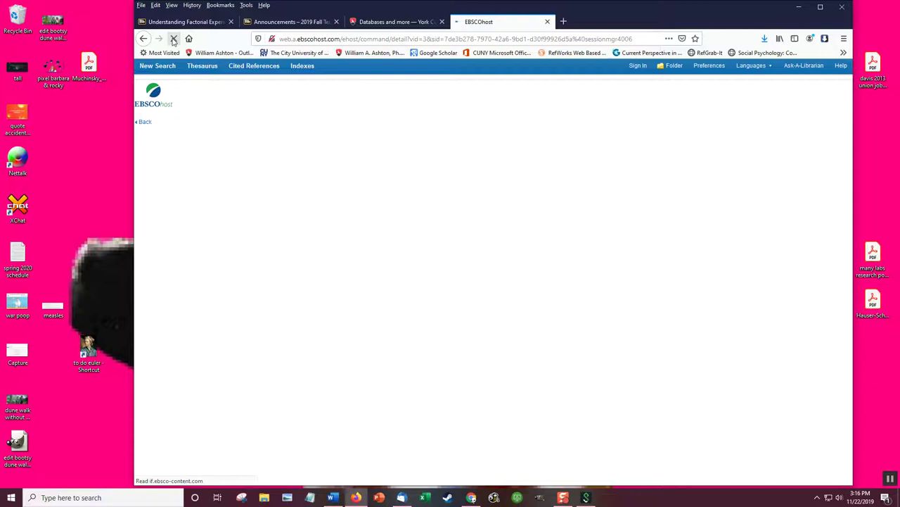
{"action": "left_click", "coordinate": [408, 22]}
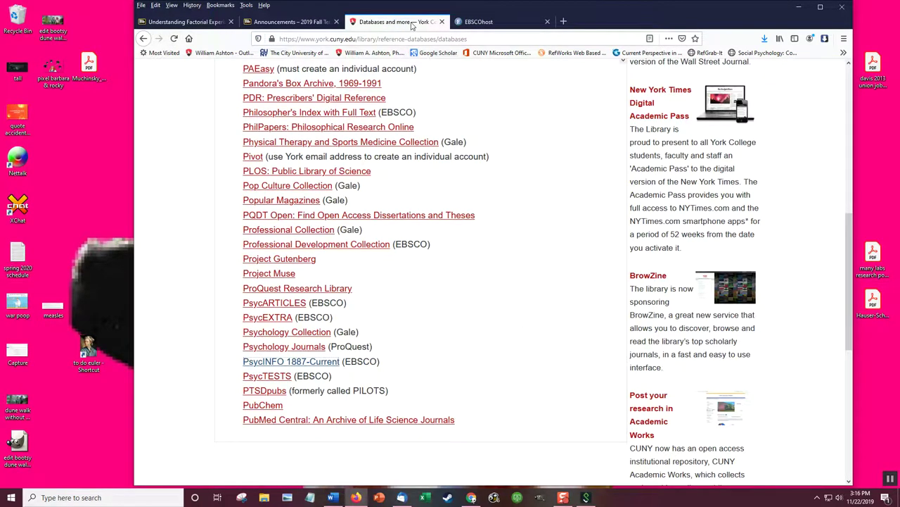
{"action": "left_click", "coordinate": [520, 23]}
{"action": "left_click", "coordinate": [144, 39]}
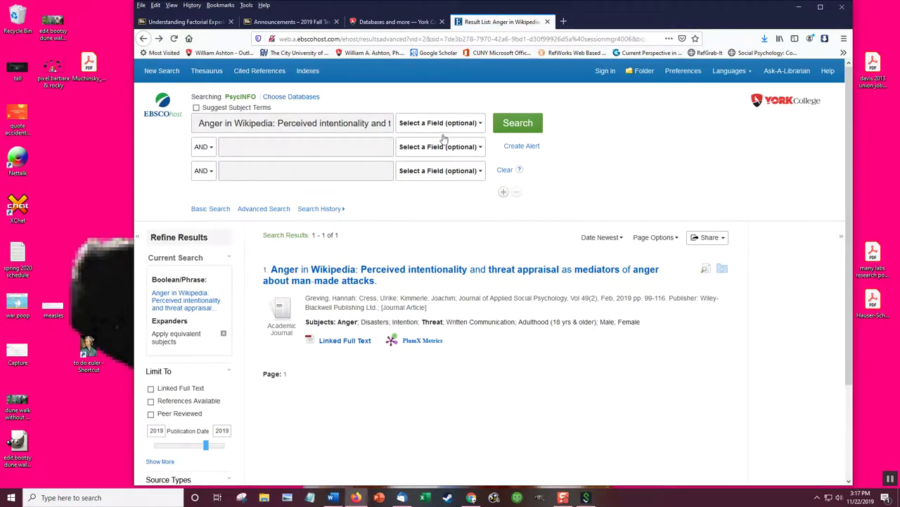
- Review the article's detailed record down to its Digital Object Identifier, try its linked full text, and return to the record
{"action": "left_click", "coordinate": [359, 270]}
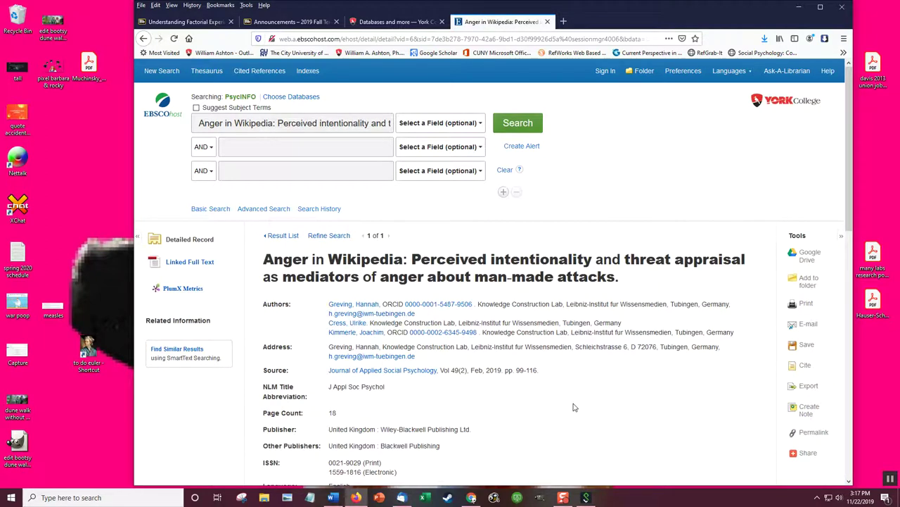
{"action": "scroll", "coordinate": [551, 385], "scroll_direction": "down", "scroll_amount": 8}
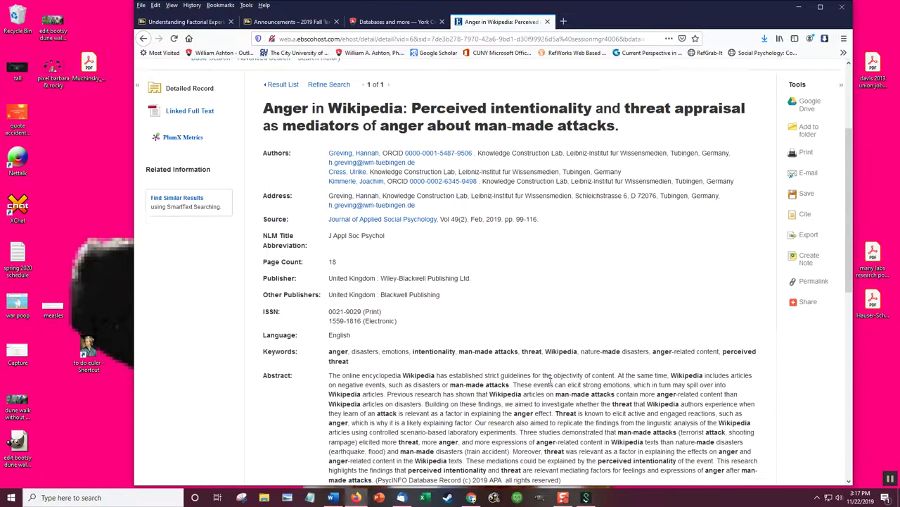
{"action": "scroll", "coordinate": [550, 385], "scroll_direction": "down", "scroll_amount": 3}
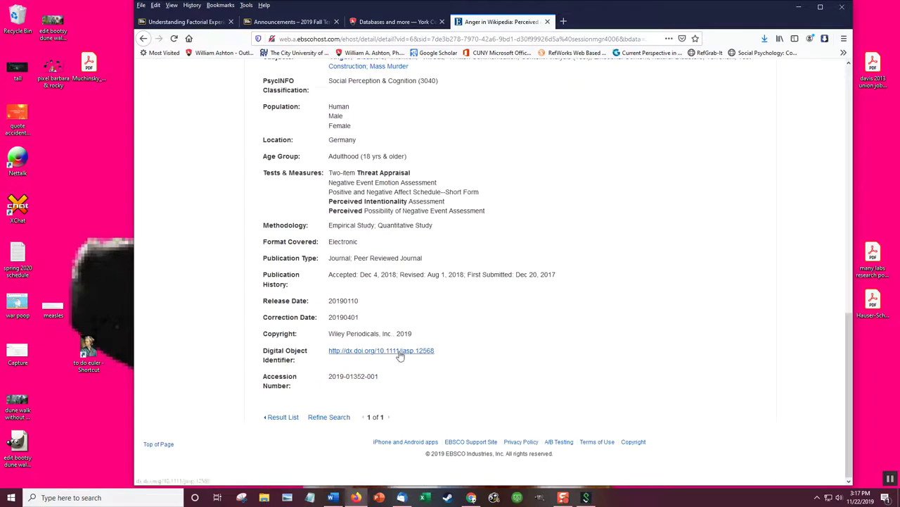
{"action": "scroll", "coordinate": [401, 355], "scroll_direction": "up", "scroll_amount": 15}
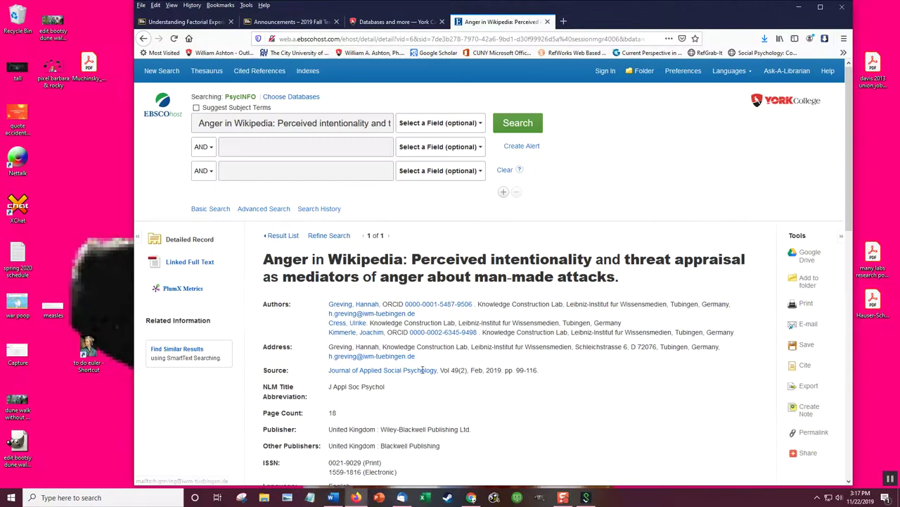
{"action": "left_click", "coordinate": [177, 263]}
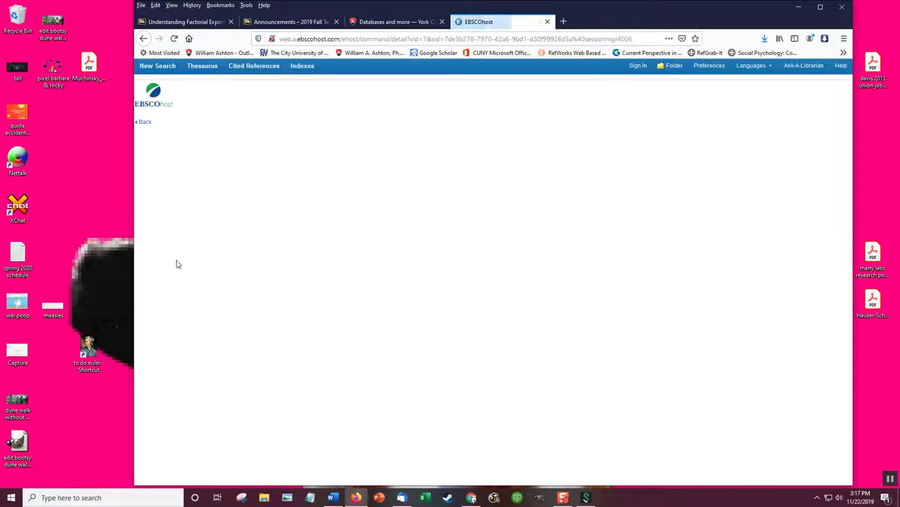
{"action": "left_click", "coordinate": [144, 122]}
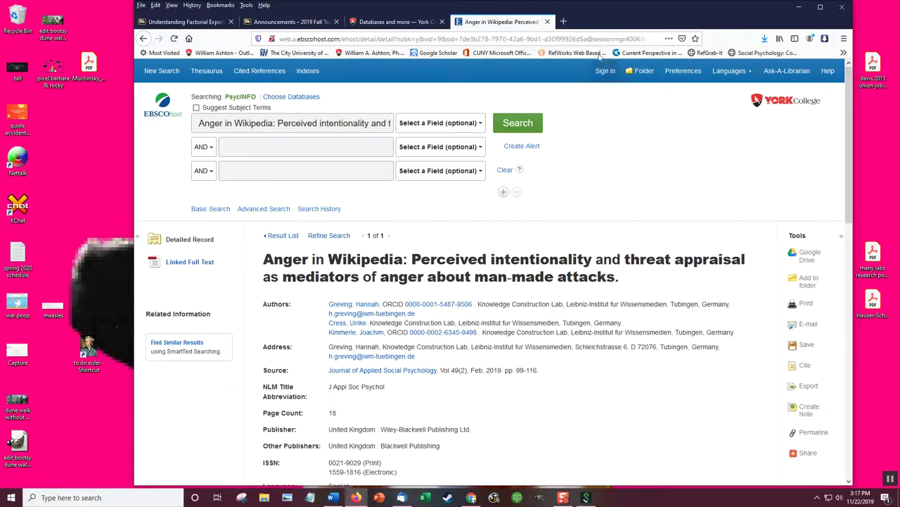
- Search Google Scholar in a new browser tab for the copied Anger in Wikipedia article title
{"action": "left_click", "coordinate": [565, 22]}
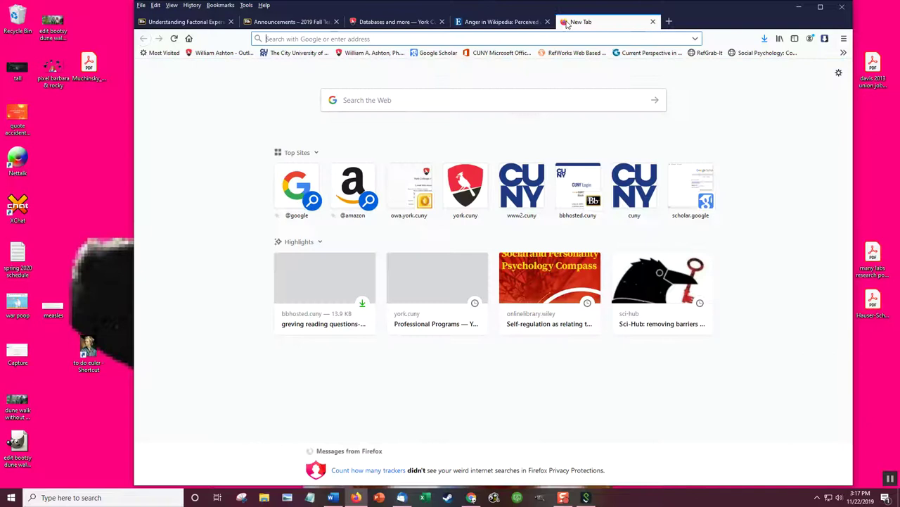
{"action": "left_click", "coordinate": [432, 55]}
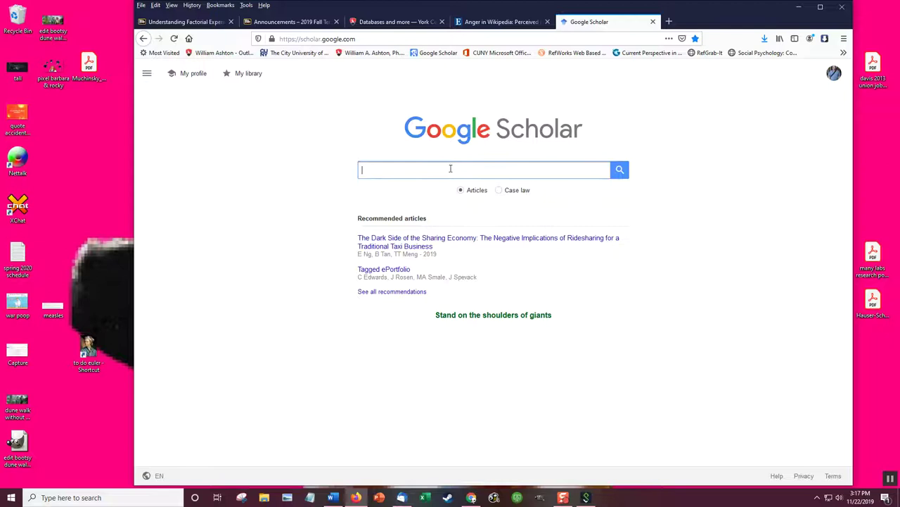
{"action": "key", "text": "ctrl+v"}
{"action": "left_click", "coordinate": [620, 171]}
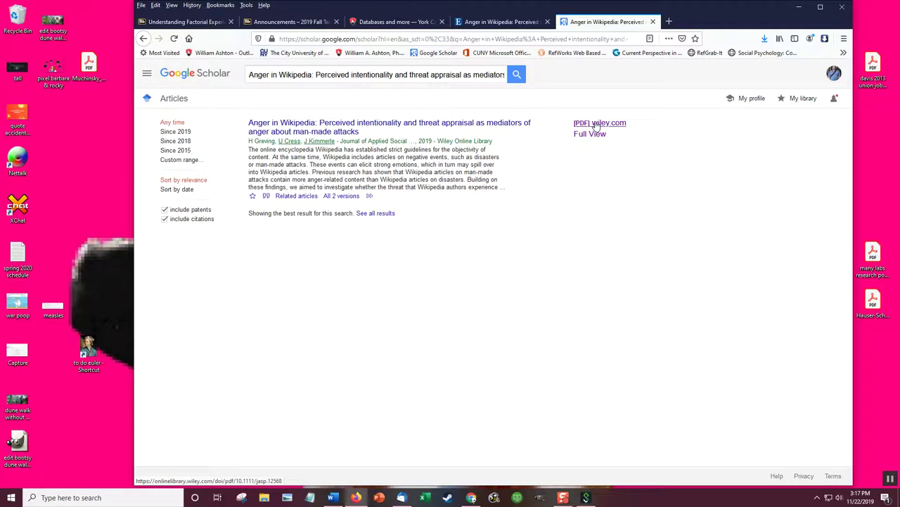
- View the article's wiley.com PDF from the Google Scholar result in a new tab and close that tab
{"action": "right_click", "coordinate": [594, 124]}
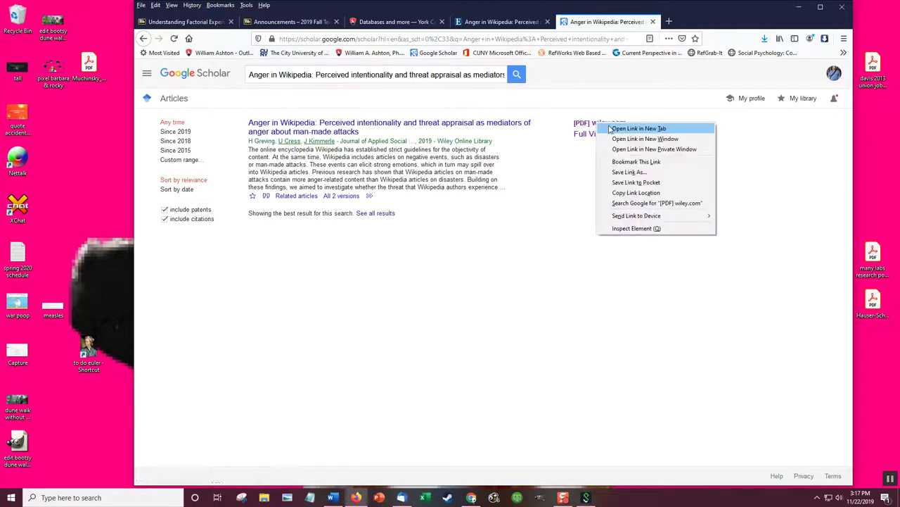
{"action": "left_click", "coordinate": [619, 128]}
{"action": "left_click", "coordinate": [699, 23]}
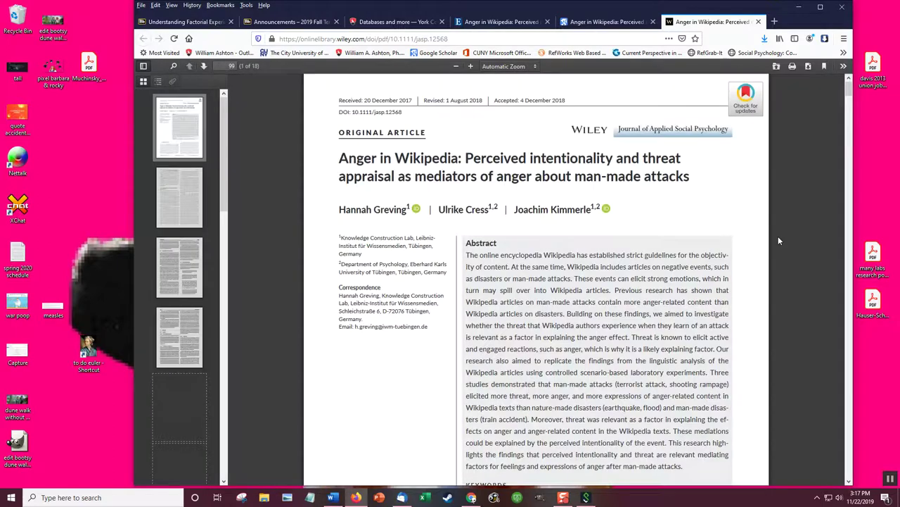
{"action": "left_click", "coordinate": [758, 22]}
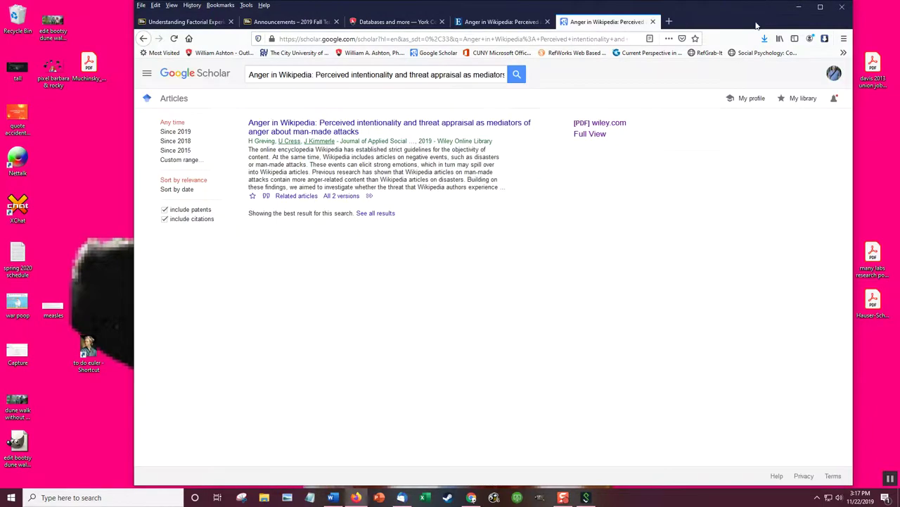
- Open the result's Full View page in a new tab, skim the article on Wiley Online Library, and open its PDF version
{"action": "right_click", "coordinate": [579, 135]}
{"action": "left_click", "coordinate": [605, 145]}
{"action": "left_click", "coordinate": [710, 22]}
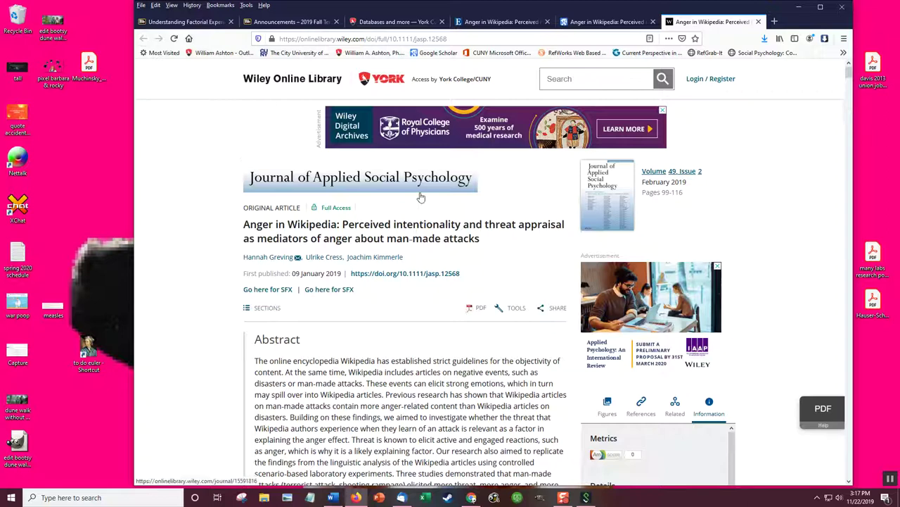
{"action": "scroll", "coordinate": [187, 415], "scroll_direction": "down", "scroll_amount": 10}
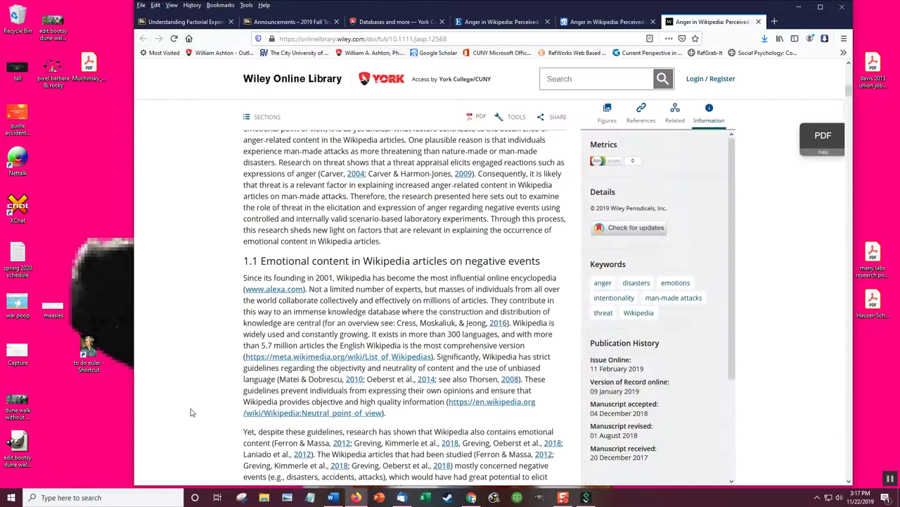
{"action": "scroll", "coordinate": [193, 410], "scroll_direction": "up", "scroll_amount": 10}
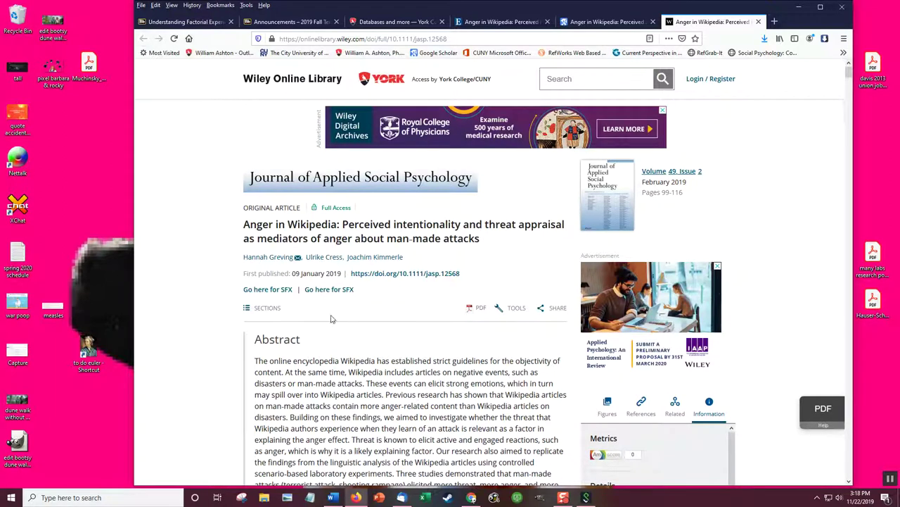
{"action": "left_click", "coordinate": [474, 308]}
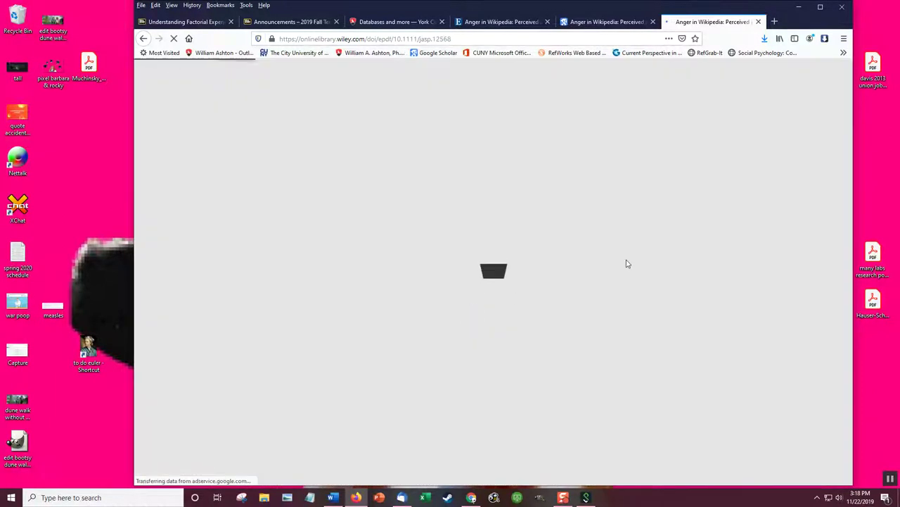